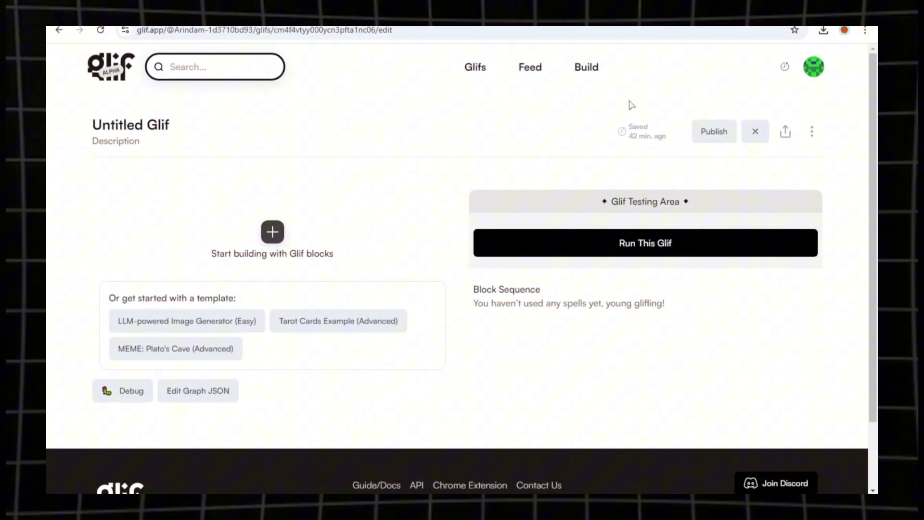
Step: Start a new glif and add an Image Generator block
{"action": "left_click", "coordinate": [587, 67]}
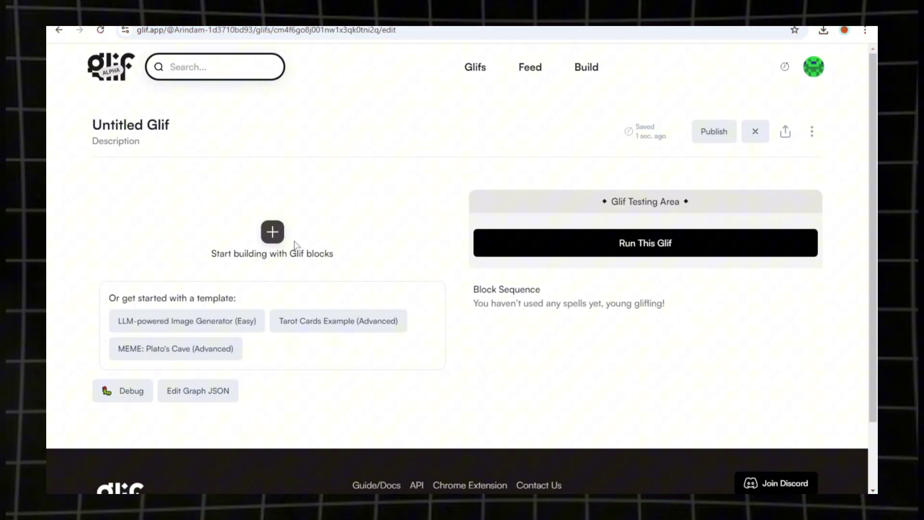
{"action": "left_click", "coordinate": [271, 232]}
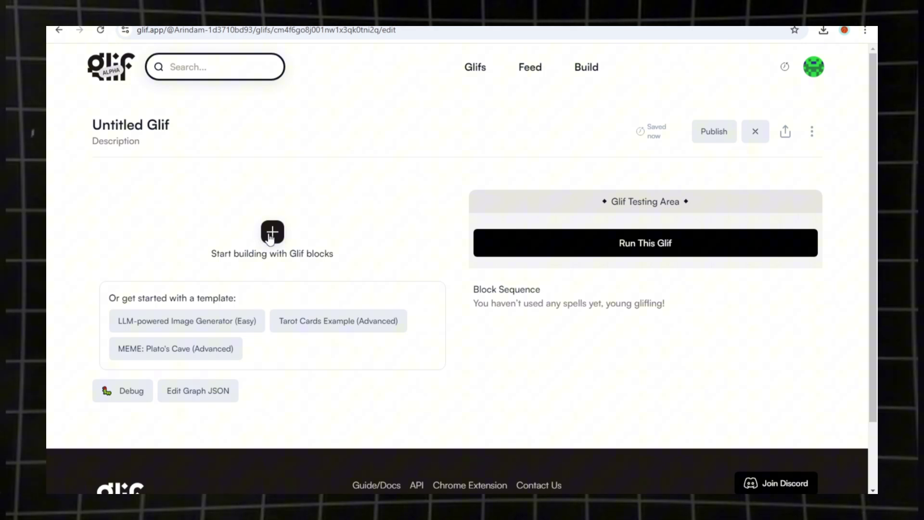
{"action": "left_click", "coordinate": [373, 343]}
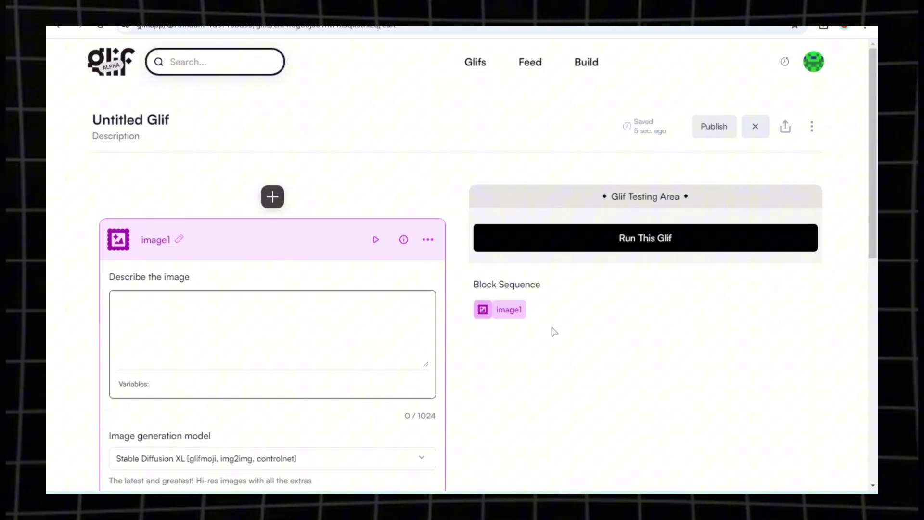
{"action": "scroll", "coordinate": [721, 289], "scroll_direction": "down", "scroll_amount": 5}
{"action": "scroll", "coordinate": [701, 307], "scroll_direction": "up", "scroll_amount": 5}
{"action": "scroll", "coordinate": [140, 250], "scroll_direction": "down", "scroll_amount": 5}
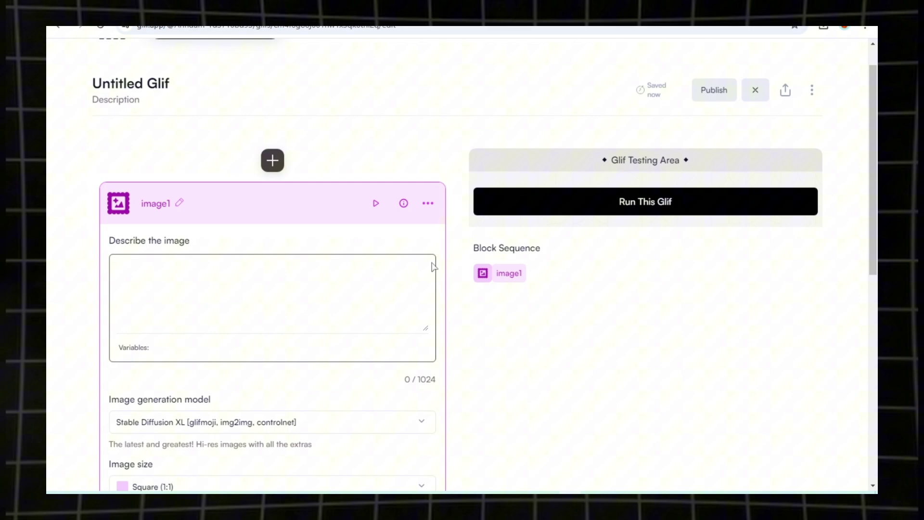
Step: Use Flux Pro v1.1 Ultra to generate 'selfie of a girl, indoor, photorealism'
{"action": "left_click", "coordinate": [247, 227]}
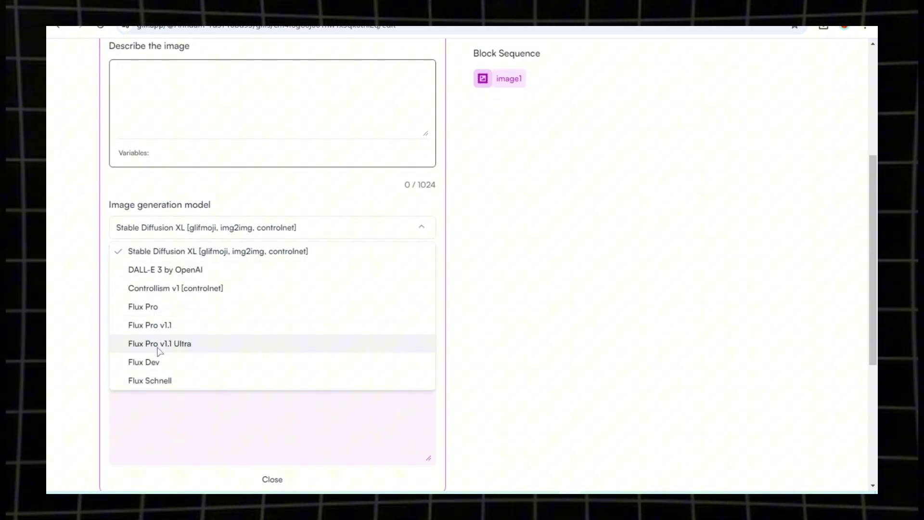
{"action": "type", "text": "a selfie of a gir"}
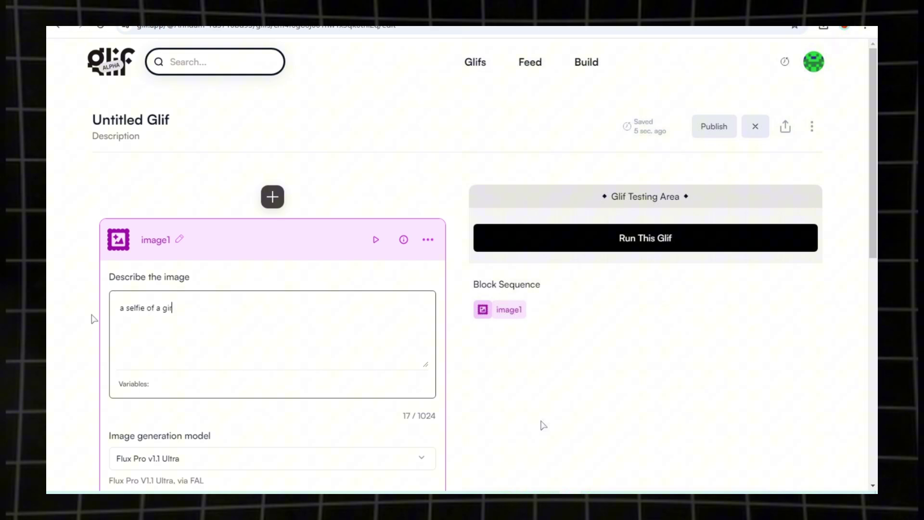
{"action": "type", "text": "l, indoor, photorealism"}
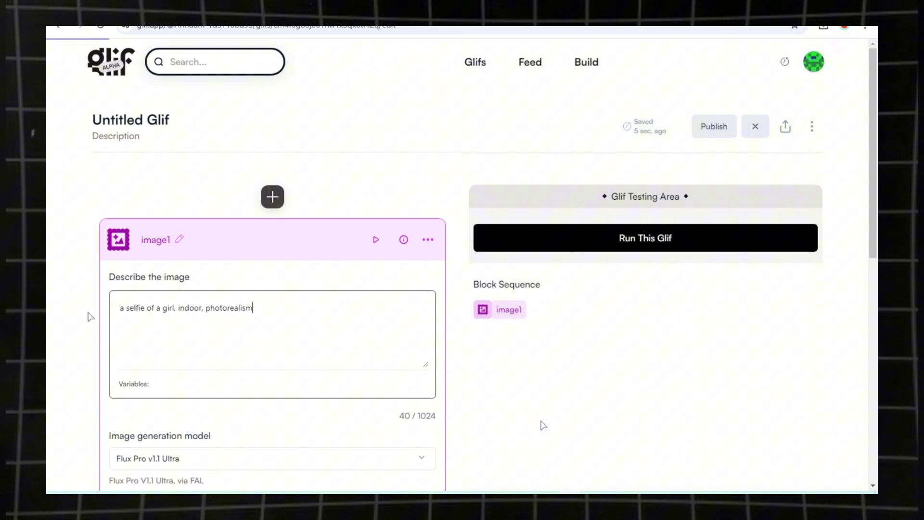
{"action": "type", "text": ","}
{"action": "left_click", "coordinate": [379, 239]}
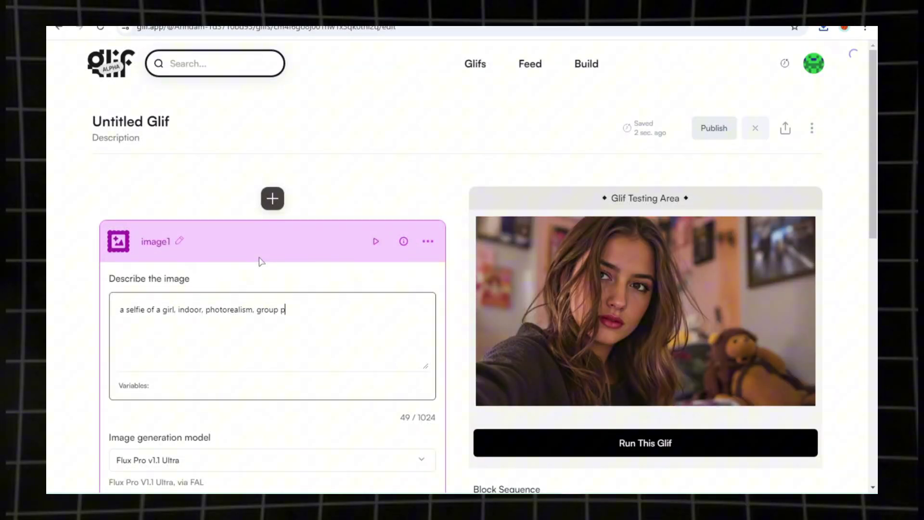
Step: Rerun the block with 'group photo', then append ', unblur' and regenerate
{"action": "left_click", "coordinate": [376, 241]}
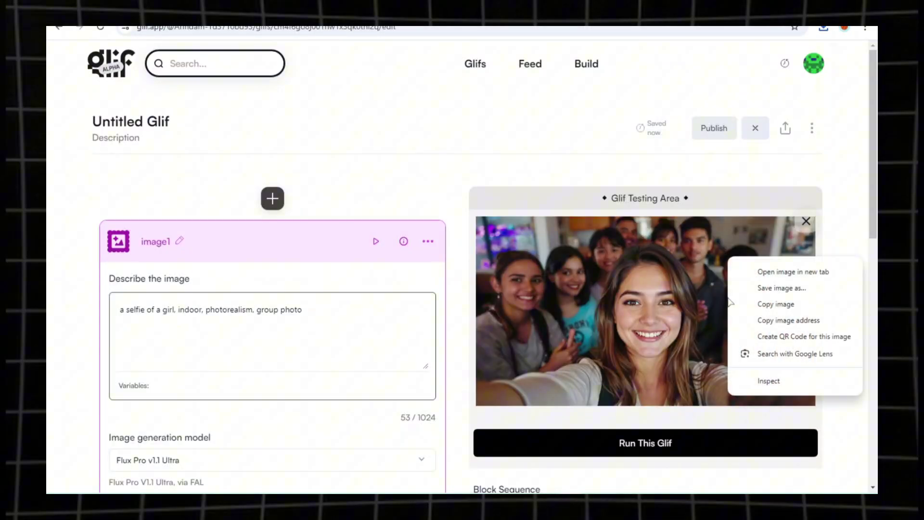
{"action": "left_click", "coordinate": [758, 302]}
{"action": "type", "text": ", unblur"}
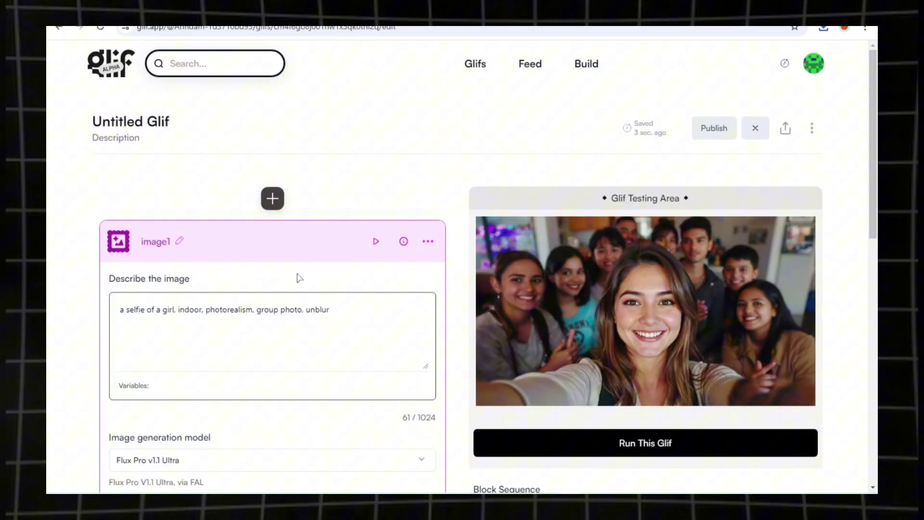
{"action": "left_click", "coordinate": [376, 241]}
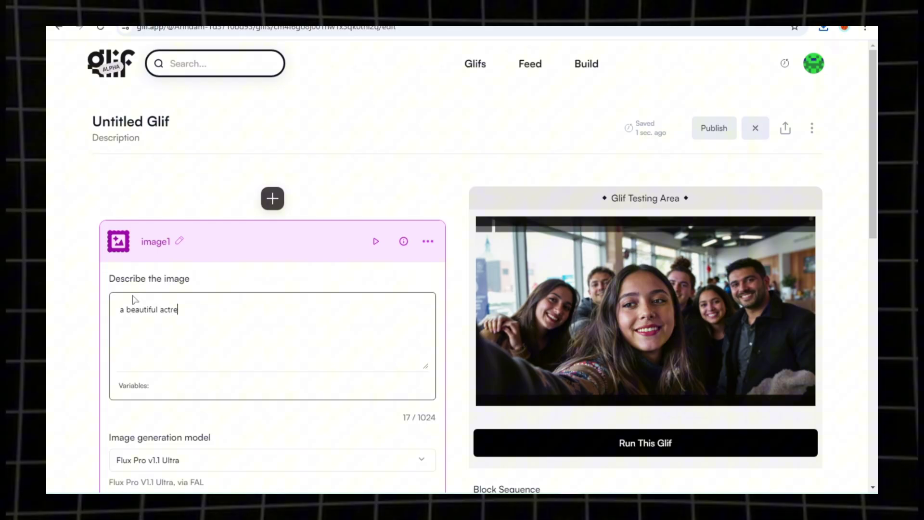
Step: Prompt an actress in a dress reading 'subscribe to smart hustler' at Portrait (9:16) size
{"action": "type", "text": "ess wearing dress that in"}
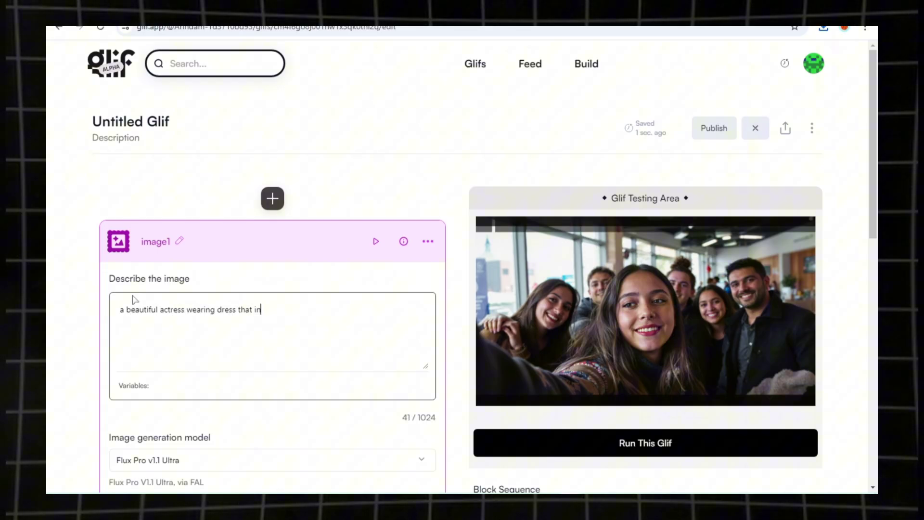
{"action": "type", "text": "clude text 'subscribe to smart"}
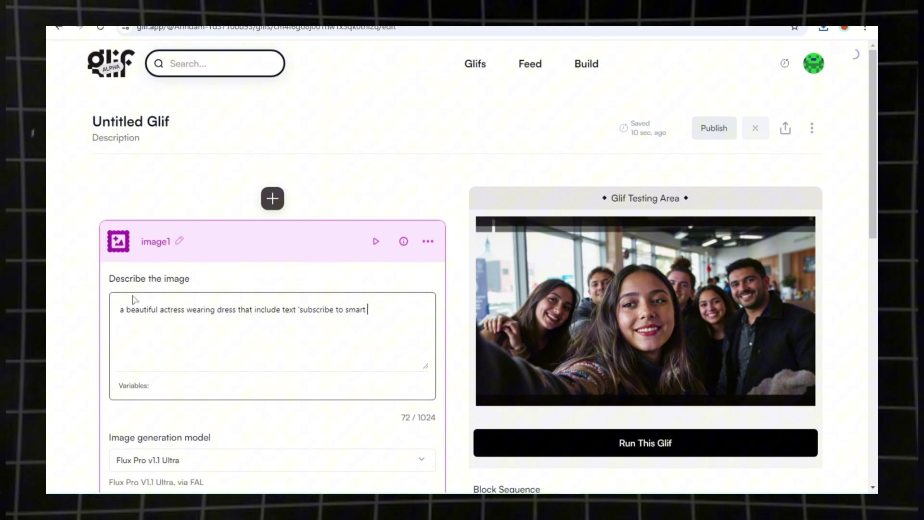
{"action": "type", "text": " hustler'"}
{"action": "scroll", "coordinate": [359, 414], "scroll_direction": "down", "scroll_amount": 5}
{"action": "left_click", "coordinate": [214, 302]}
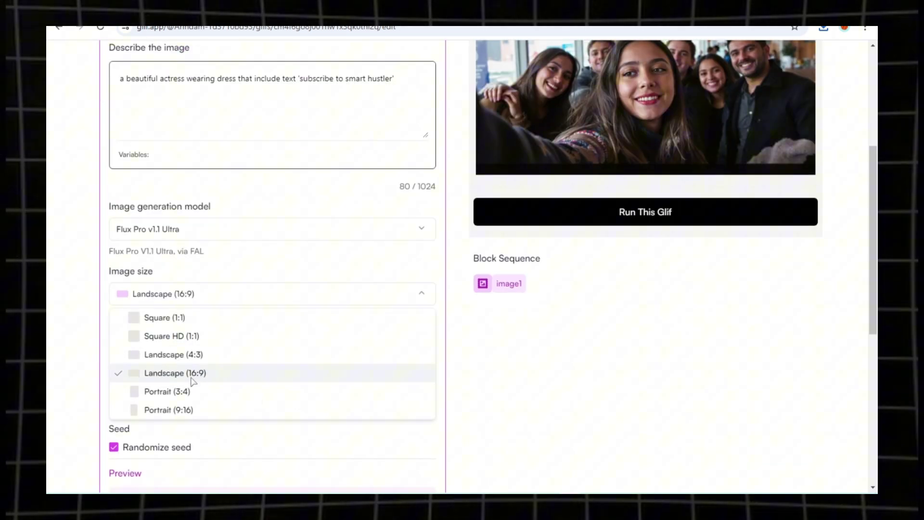
{"action": "left_click", "coordinate": [190, 409]}
{"action": "scroll", "coordinate": [334, 295], "scroll_direction": "up", "scroll_amount": 2}
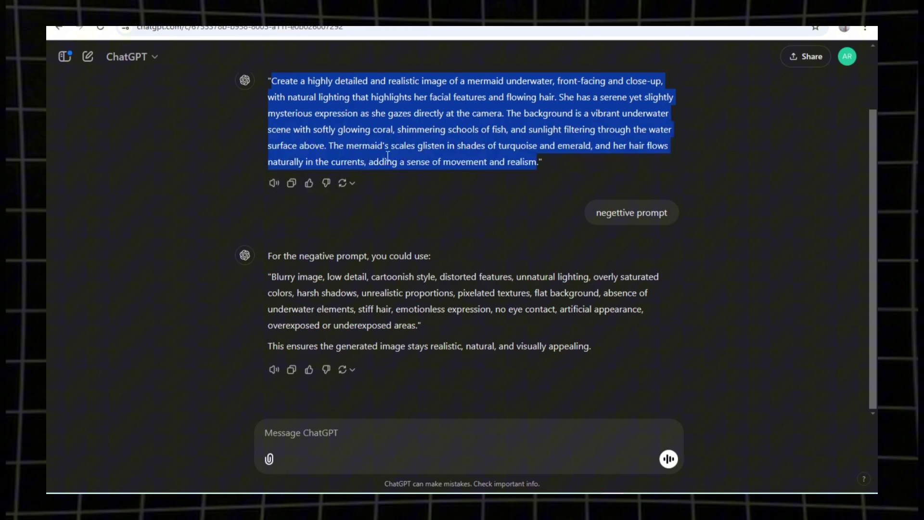
Step: Paste the mermaid prompt into Discord's Flux Ultra /create-image command and send it
{"action": "left_click", "coordinate": [384, 95]}
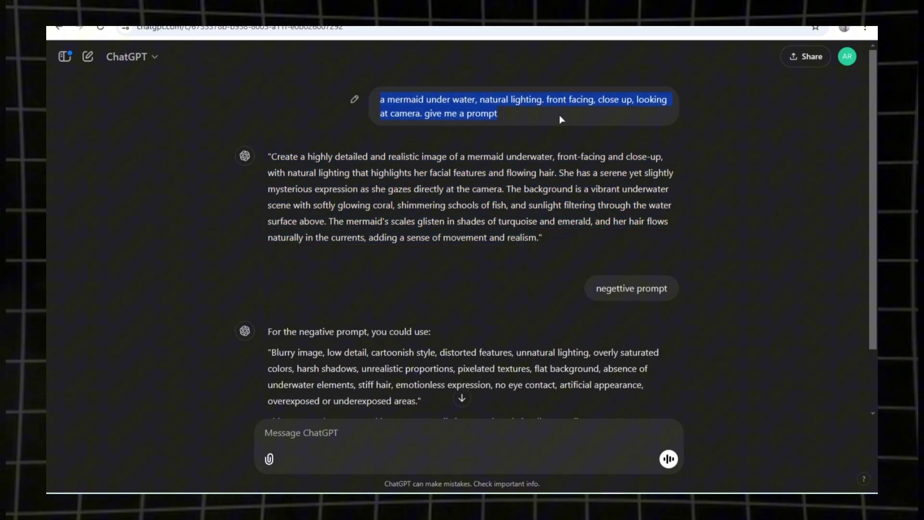
{"action": "type", "text": "a mermaid under water, natural lighting. front facing, close up, looking at camera. give me a prompt"}
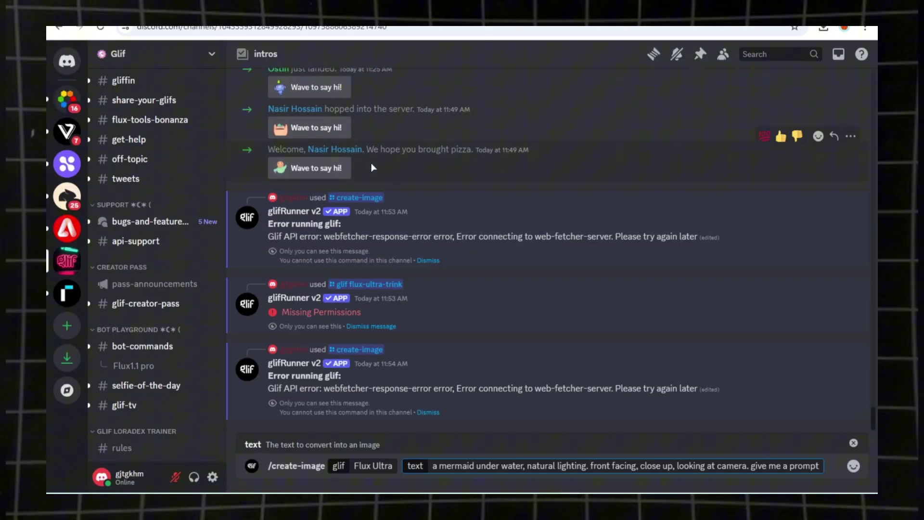
{"action": "key", "text": "Return"}
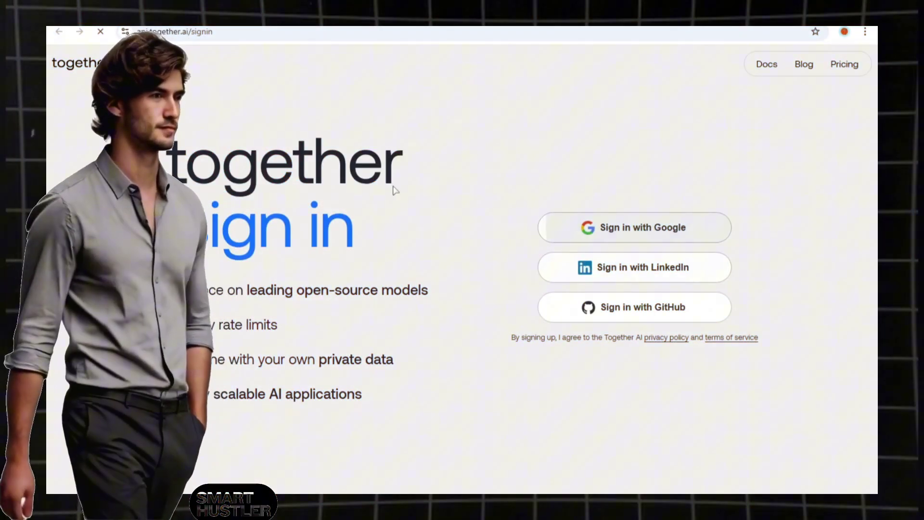
Step: Sign in with Google and generate FLUX.1 [dev] images from the 'IMG_2032.CR2 couple' prompt
{"action": "left_click", "coordinate": [606, 235]}
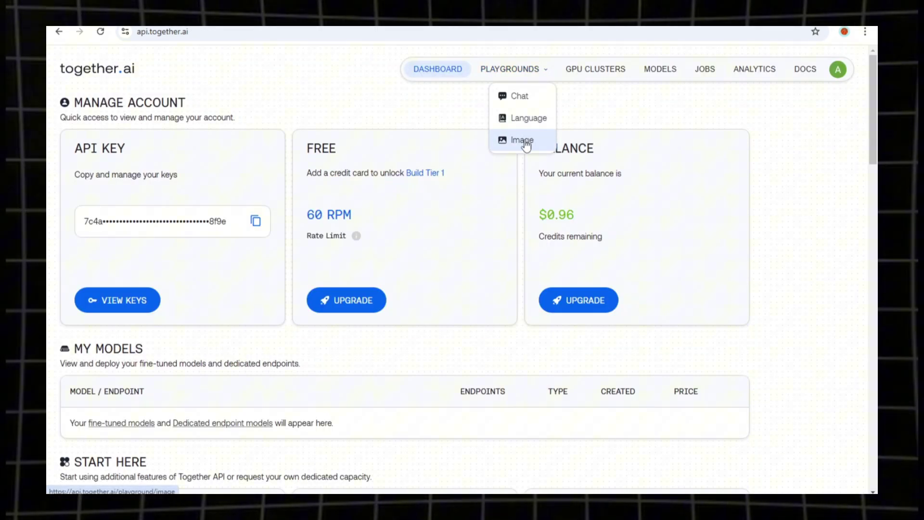
{"action": "left_click", "coordinate": [524, 140]}
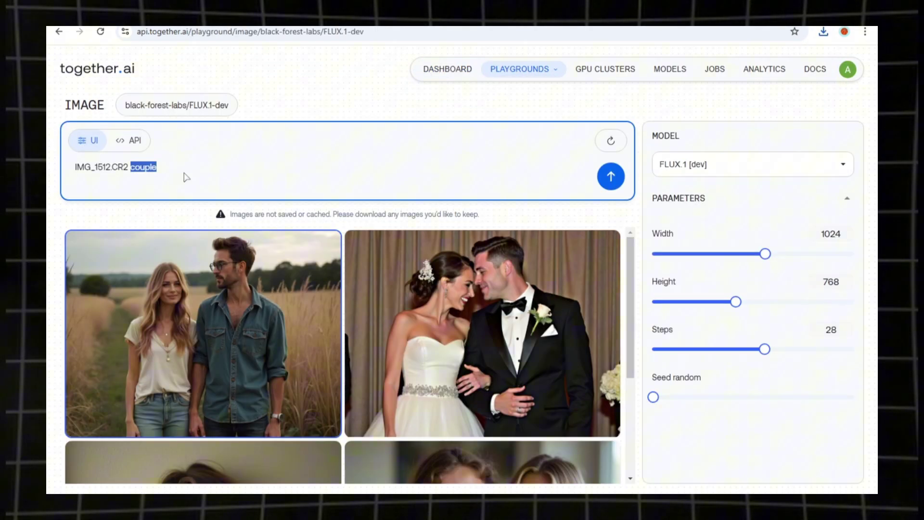
{"action": "left_click_drag", "start_coordinate": [105, 168], "coordinate": [95, 168]}
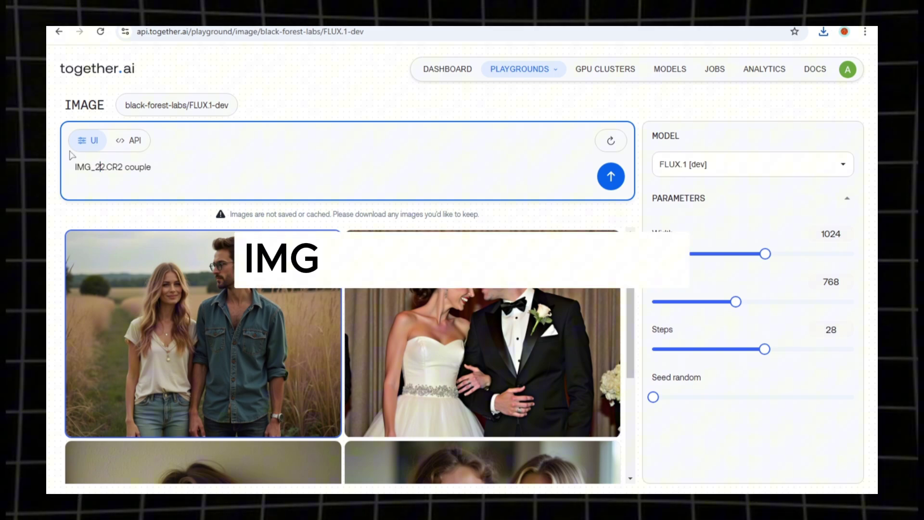
{"action": "type", "text": "203"}
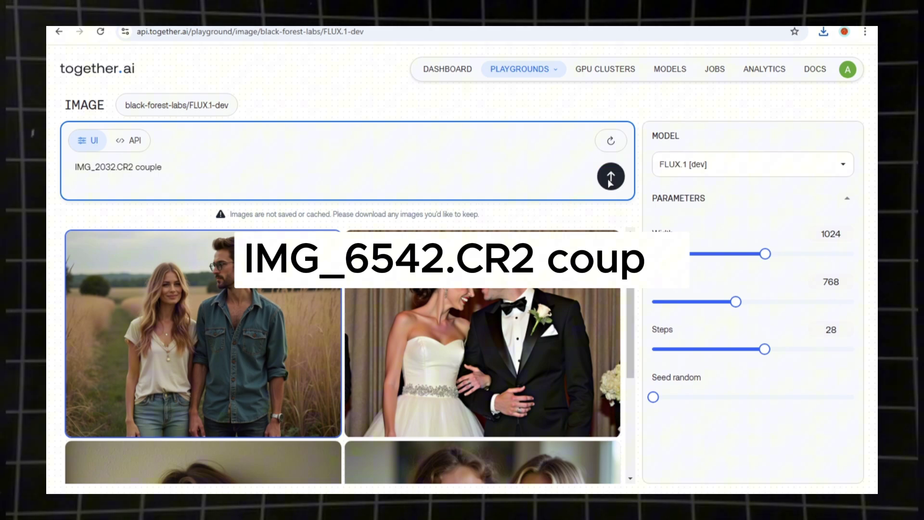
{"action": "left_click", "coordinate": [611, 176]}
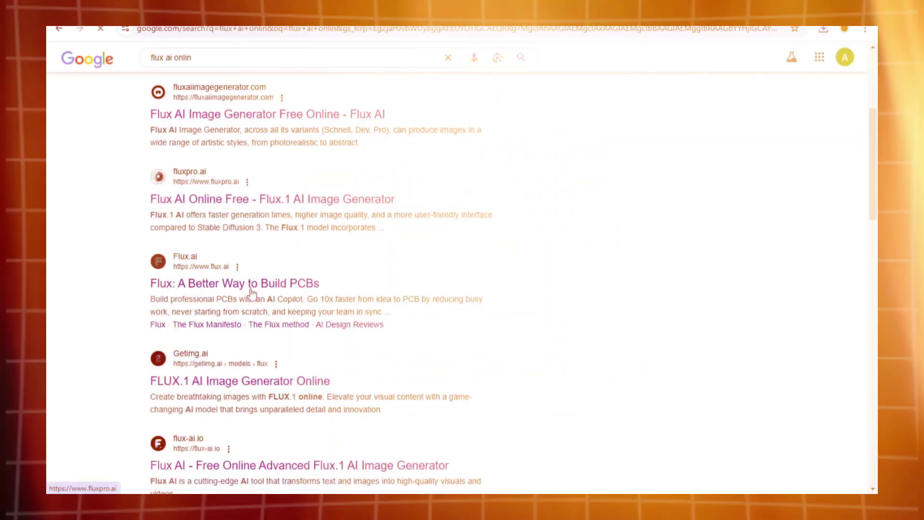
Step: Scroll down to the FLUX.1-Schnell form and expand its Advanced Settings
{"action": "scroll", "coordinate": [251, 292], "scroll_direction": "down", "scroll_amount": 8}
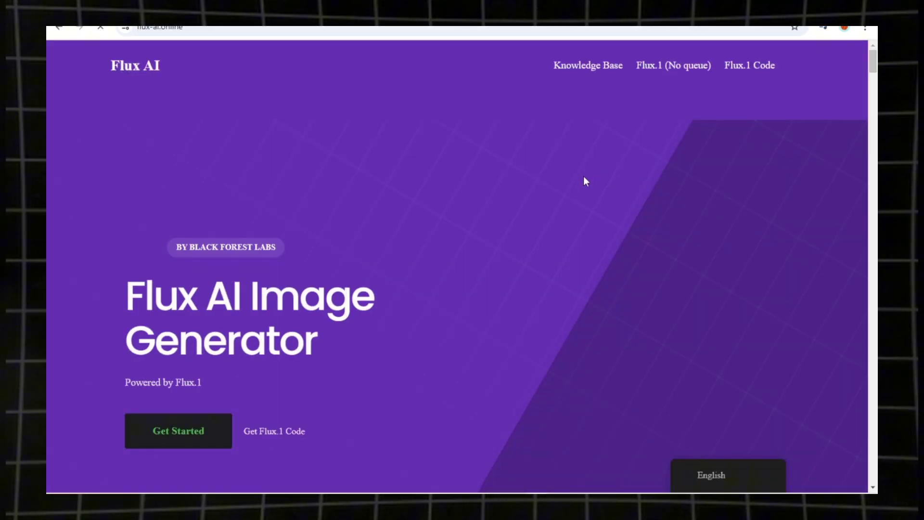
{"action": "scroll", "coordinate": [703, 162], "scroll_direction": "down", "scroll_amount": 4}
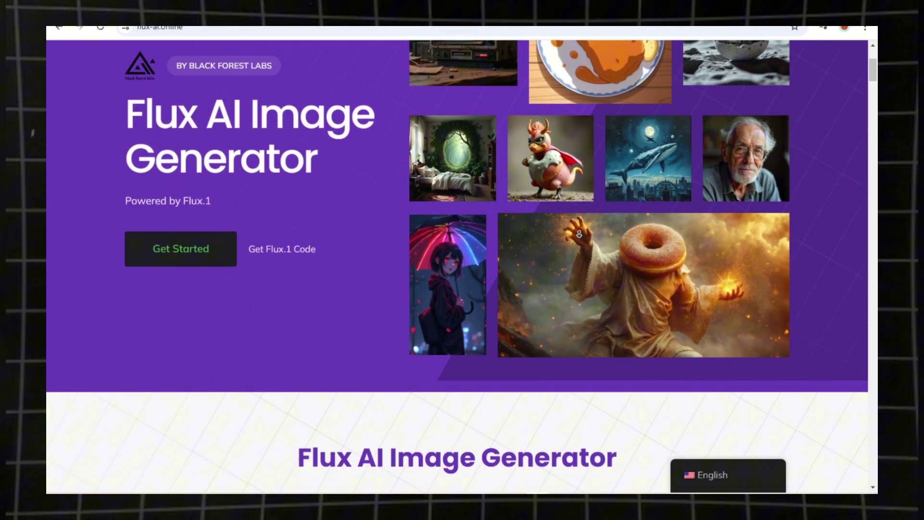
{"action": "scroll", "coordinate": [578, 234], "scroll_direction": "down", "scroll_amount": 2}
{"action": "scroll", "coordinate": [578, 236], "scroll_direction": "down", "scroll_amount": 1}
{"action": "scroll", "coordinate": [580, 238], "scroll_direction": "down", "scroll_amount": 1}
{"action": "scroll", "coordinate": [580, 243], "scroll_direction": "down", "scroll_amount": 4}
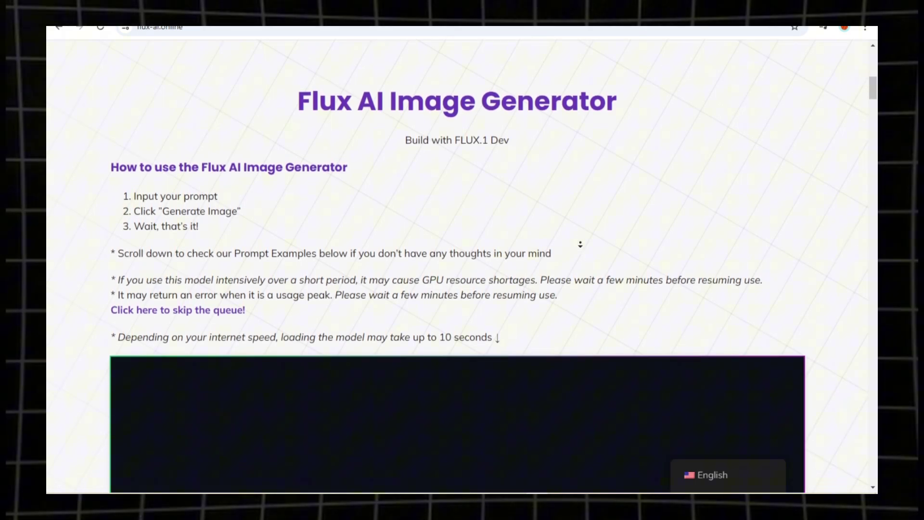
{"action": "scroll", "coordinate": [580, 244], "scroll_direction": "down", "scroll_amount": 3}
{"action": "scroll", "coordinate": [580, 243], "scroll_direction": "down", "scroll_amount": 3}
{"action": "scroll", "coordinate": [581, 242], "scroll_direction": "down", "scroll_amount": 1}
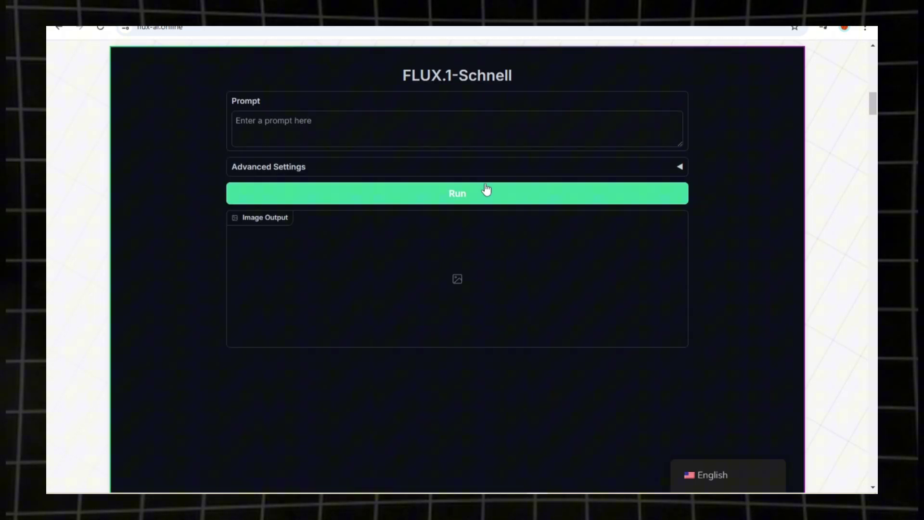
{"action": "left_click", "coordinate": [678, 177]}
{"action": "scroll", "coordinate": [486, 281], "scroll_direction": "down", "scroll_amount": 5}
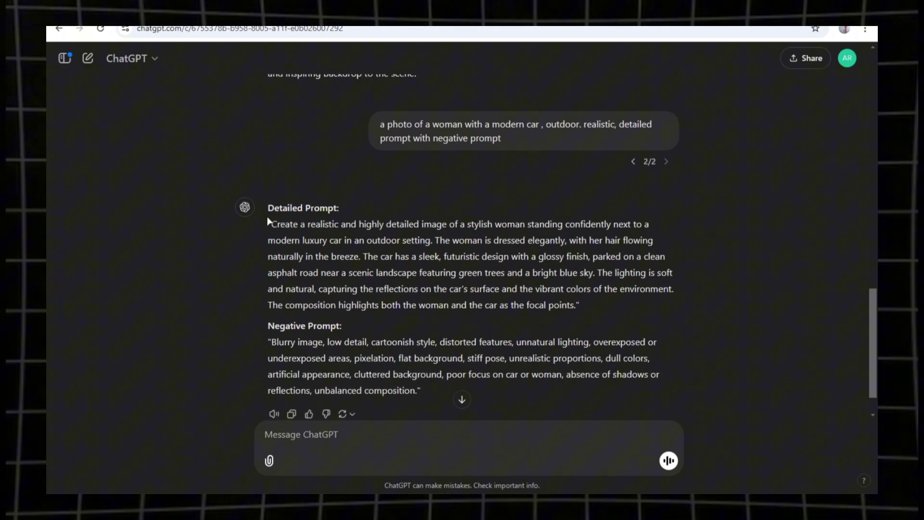
Step: Replace the prompt and negative prompt with ChatGPT's woman-and-luxury-car versions
{"action": "left_click_drag", "start_coordinate": [268, 221], "coordinate": [577, 305]}
{"action": "key", "text": "ctrl+c"}
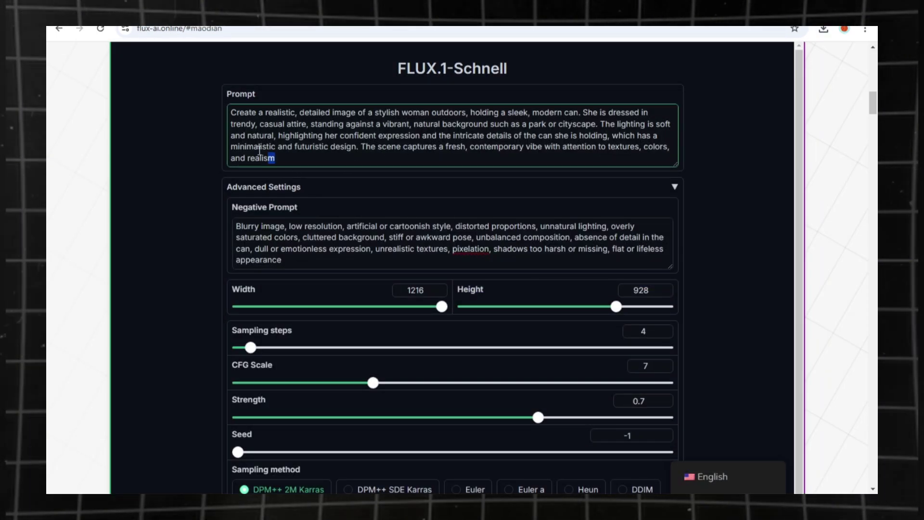
{"action": "left_click_drag", "start_coordinate": [279, 159], "coordinate": [219, 101]}
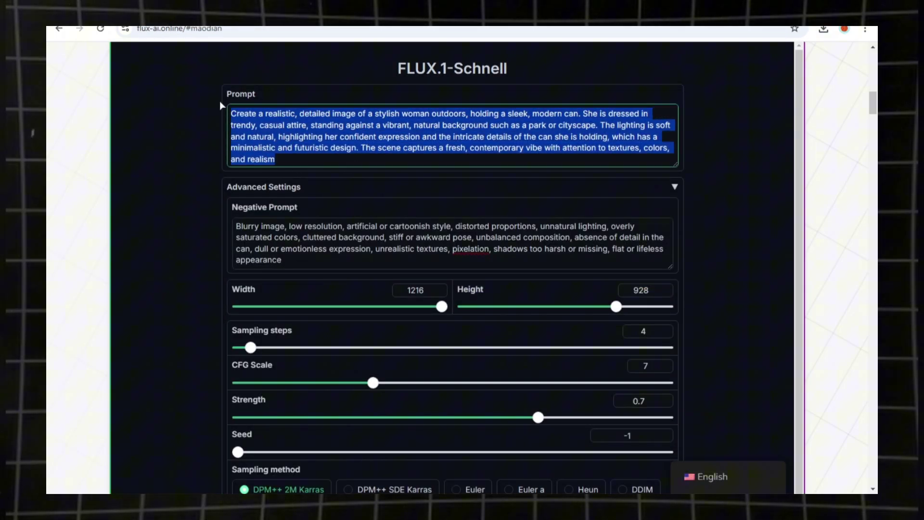
{"action": "key", "text": "ctrl+v"}
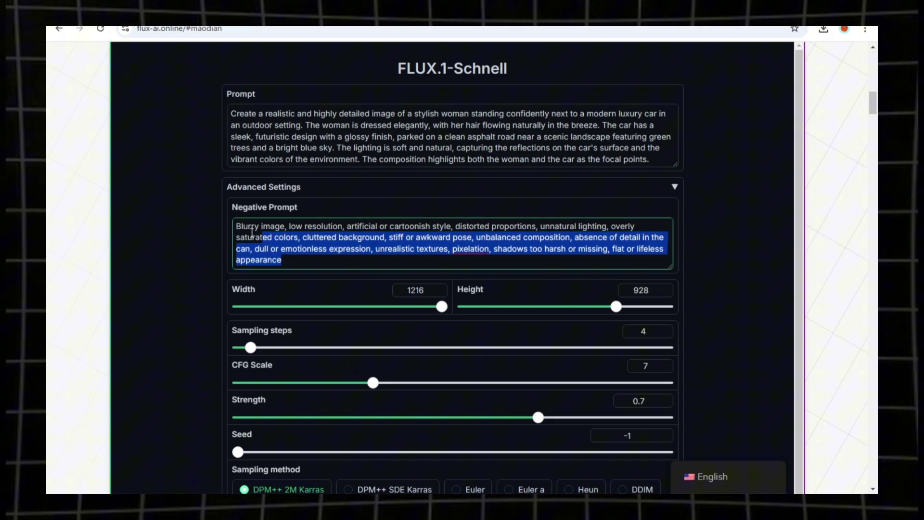
{"action": "left_click_drag", "start_coordinate": [278, 260], "coordinate": [196, 206]}
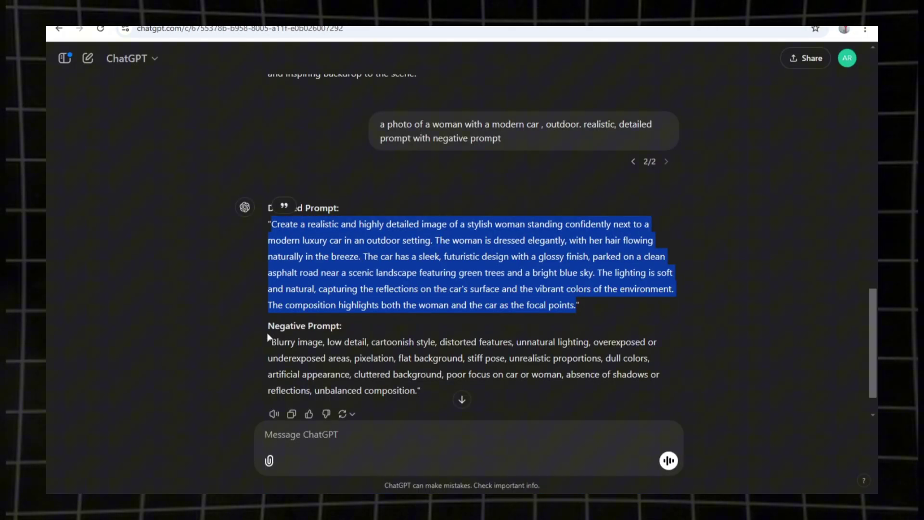
{"action": "left_click_drag", "start_coordinate": [273, 340], "coordinate": [420, 391]}
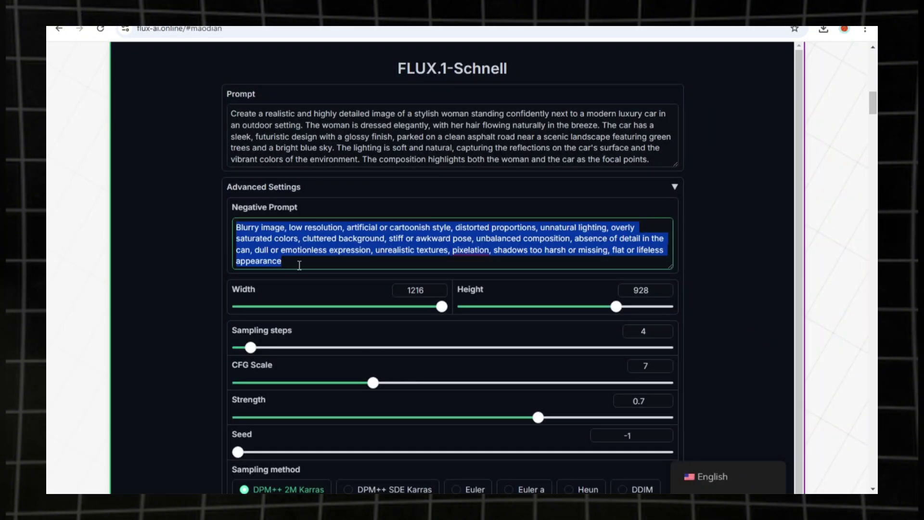
{"action": "type", "text": "Blurry image, low detail, cartoonish style, distorted features, unnatural lighting, overexposed or underexposed areas, pixelation, flat background, stiff pose, unrealistic proportions, dull colors, artificial appearance, cluttered background, poor focus on car or woman, absence of shadows or reflections, unbalanced composition."}
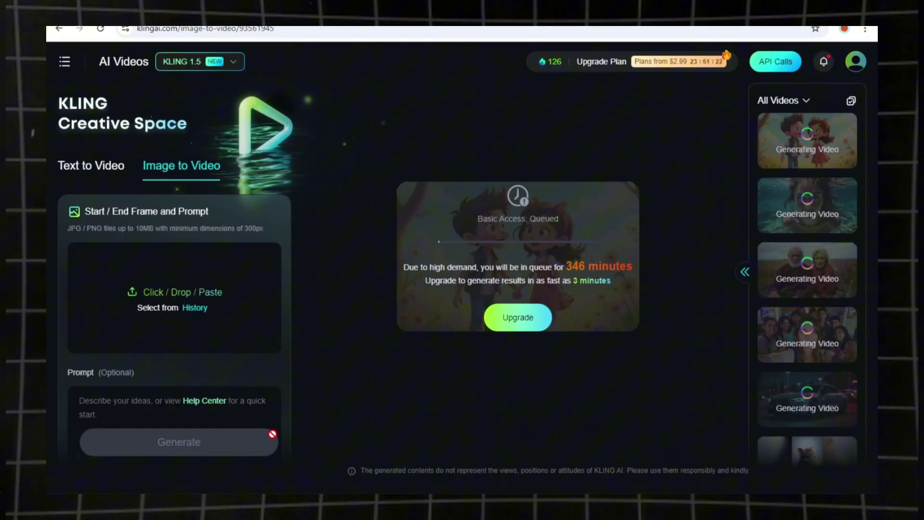
Step: Generate a video from the actress image with prompt 'hand pointing at text on his dress'
{"action": "left_click", "coordinate": [145, 293]}
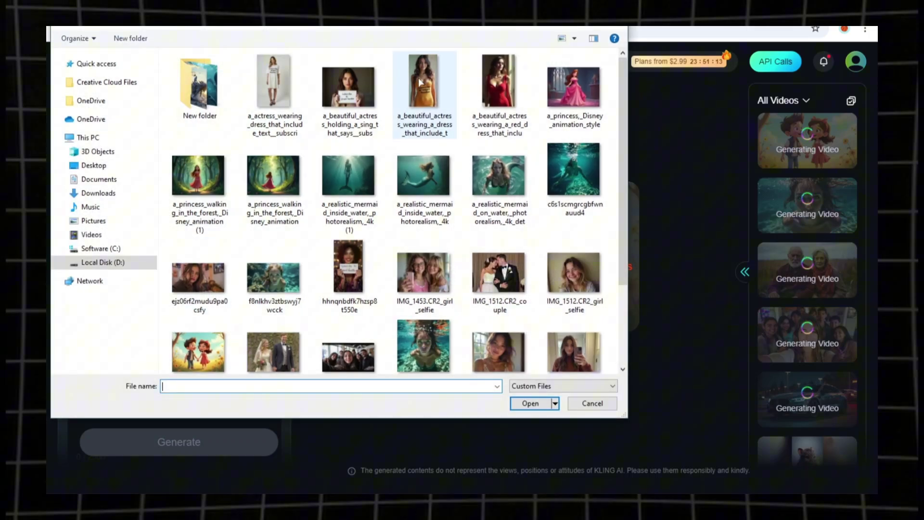
{"action": "left_click", "coordinate": [423, 84]}
{"action": "left_click", "coordinate": [529, 404]}
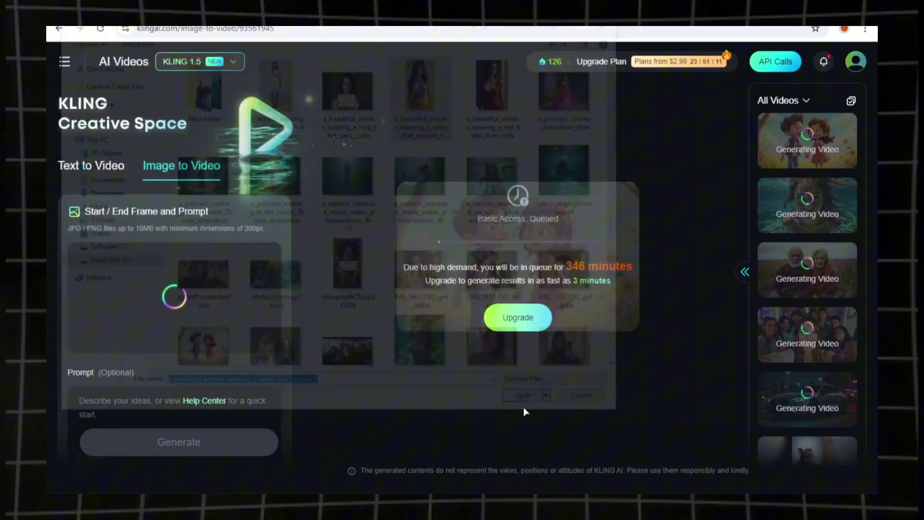
{"action": "scroll", "coordinate": [98, 172], "scroll_direction": "down", "scroll_amount": 5}
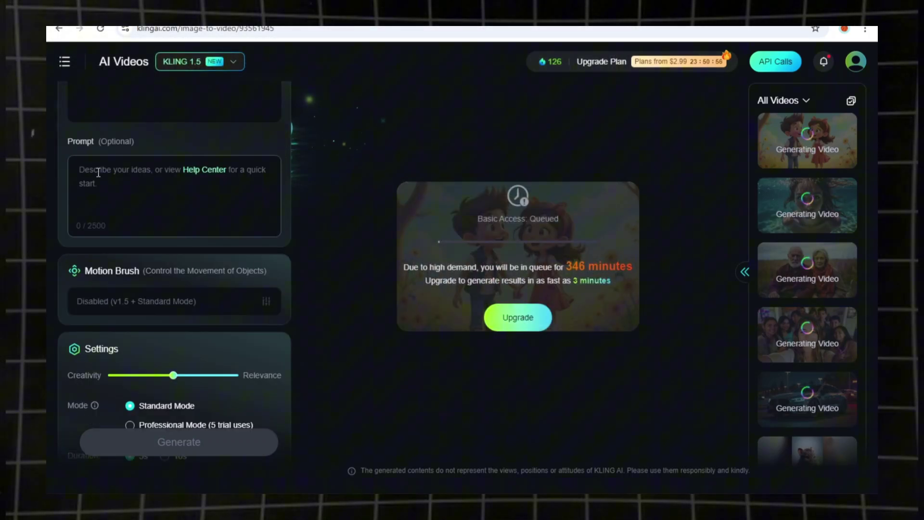
{"action": "scroll", "coordinate": [98, 172], "scroll_direction": "up", "scroll_amount": 3}
{"action": "type", "text": "hand pointing at t"}
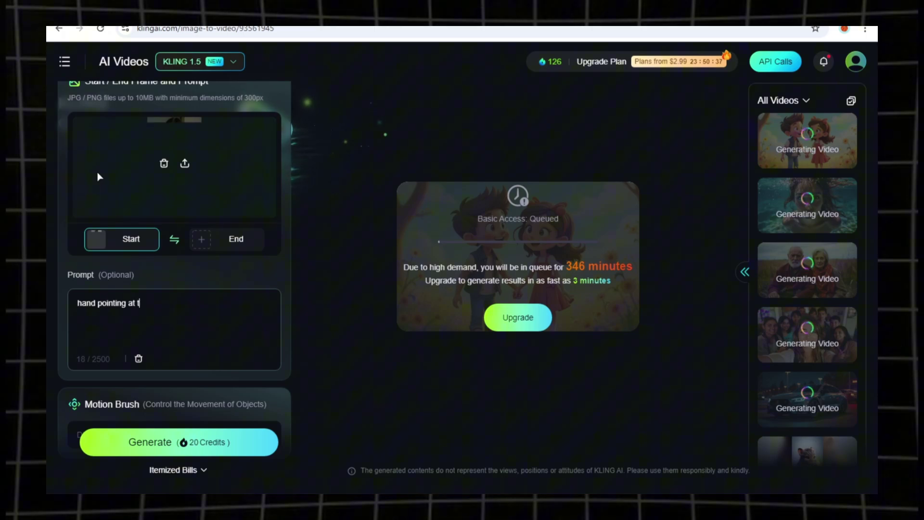
{"action": "type", "text": "ext on his dress"}
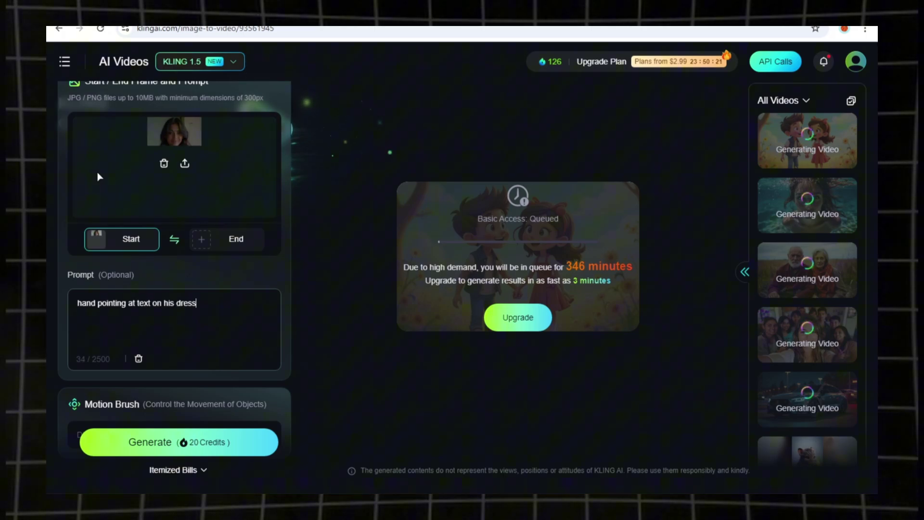
{"action": "left_click", "coordinate": [199, 443]}
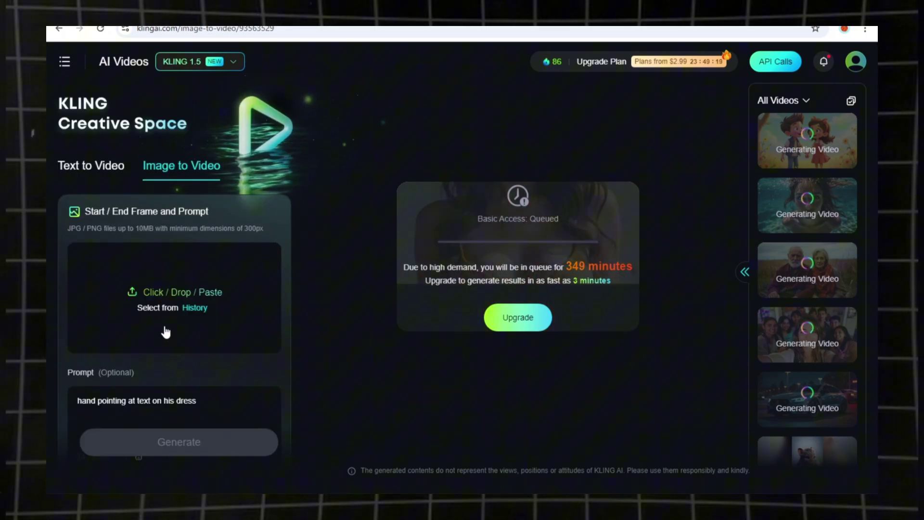
Step: Upload the pink-dress princess image as the new start frame and select the old prompt
{"action": "left_click", "coordinate": [145, 309]}
{"action": "scroll", "coordinate": [434, 216], "scroll_direction": "down", "scroll_amount": 2}
{"action": "scroll", "coordinate": [433, 216], "scroll_direction": "up", "scroll_amount": 2}
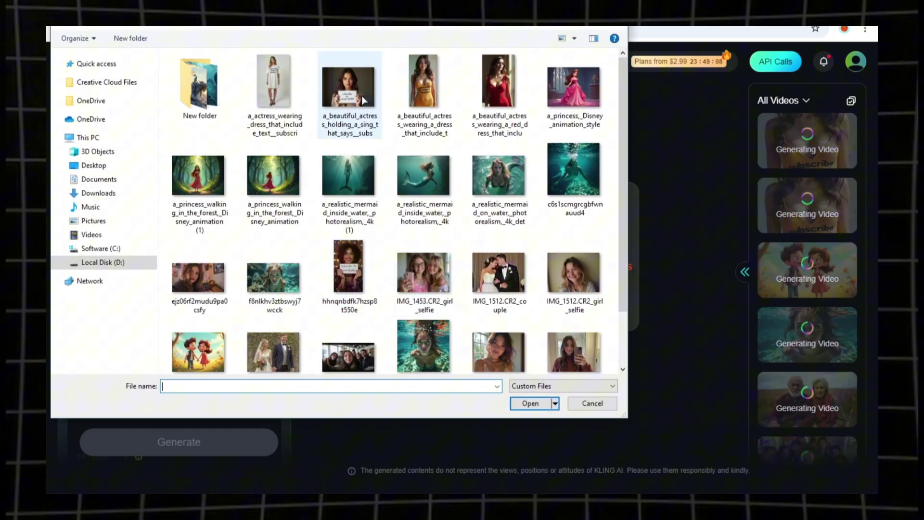
{"action": "left_click", "coordinate": [571, 93]}
{"action": "left_click", "coordinate": [530, 403]}
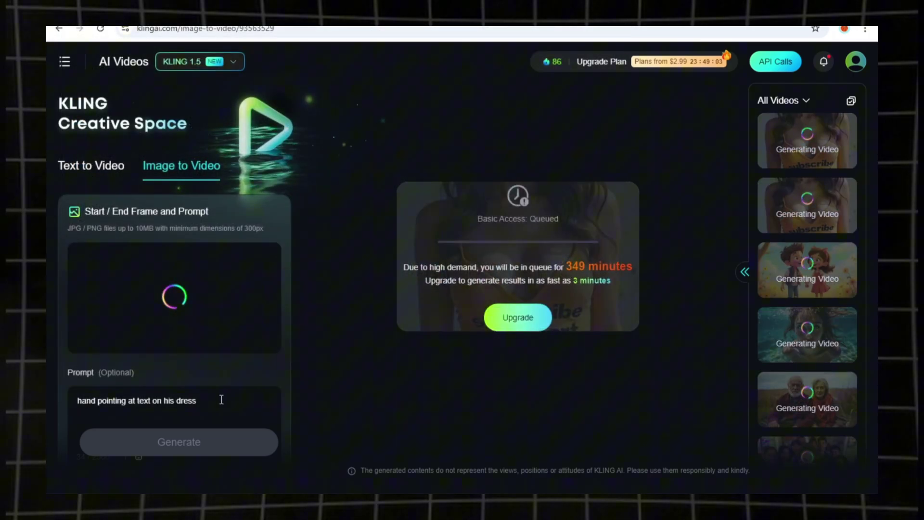
{"action": "triple_click", "coordinate": [206, 174]}
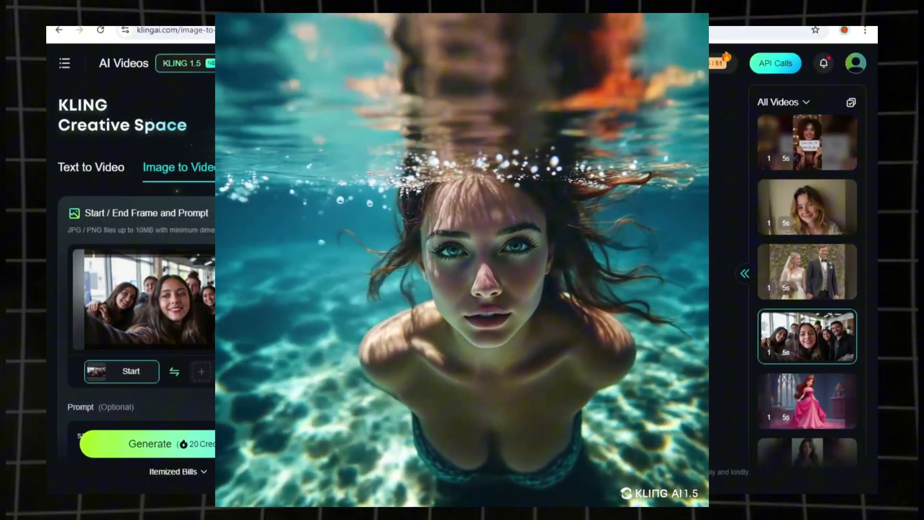
Step: Play an earlier generated video, then open Kling AI's sign-in window
{"action": "left_click", "coordinate": [770, 289]}
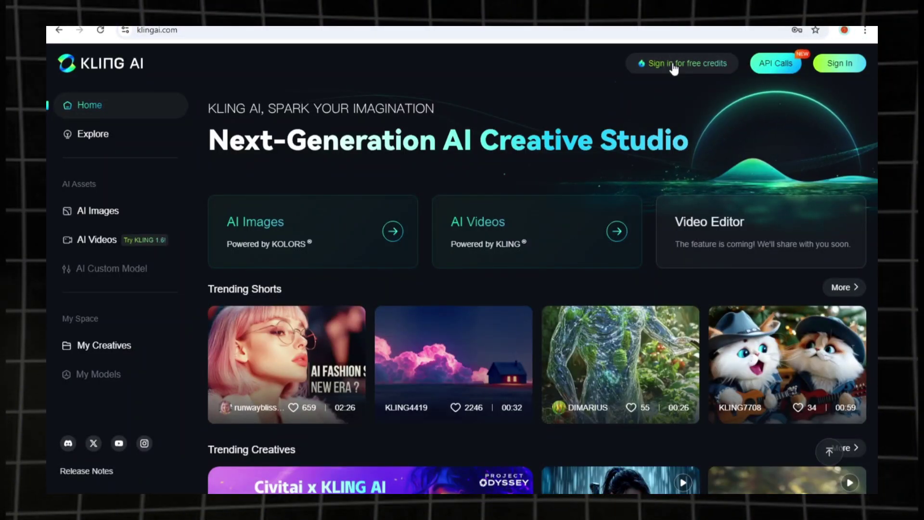
{"action": "left_click", "coordinate": [674, 67]}
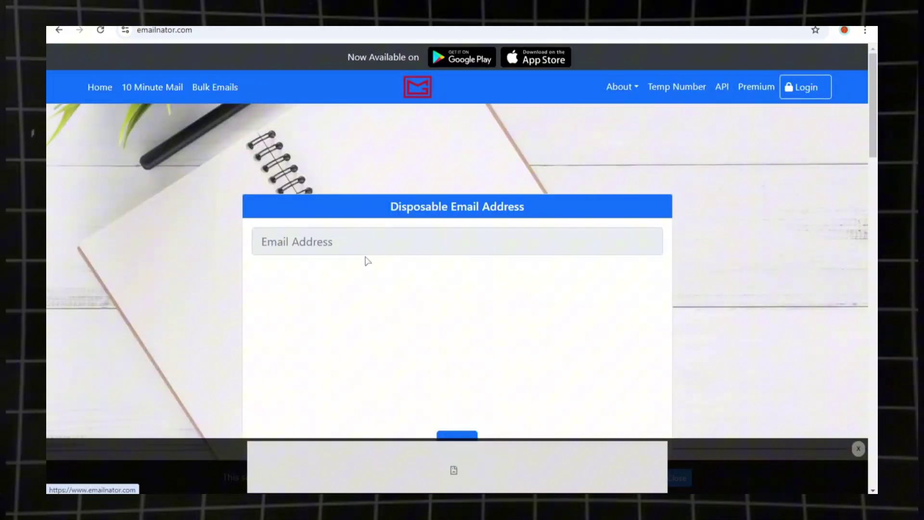
Step: Generate a .Gmail-only address with Domain and +Gmail turned off, and open its mailbox
{"action": "scroll", "coordinate": [441, 237], "scroll_direction": "down", "scroll_amount": 5}
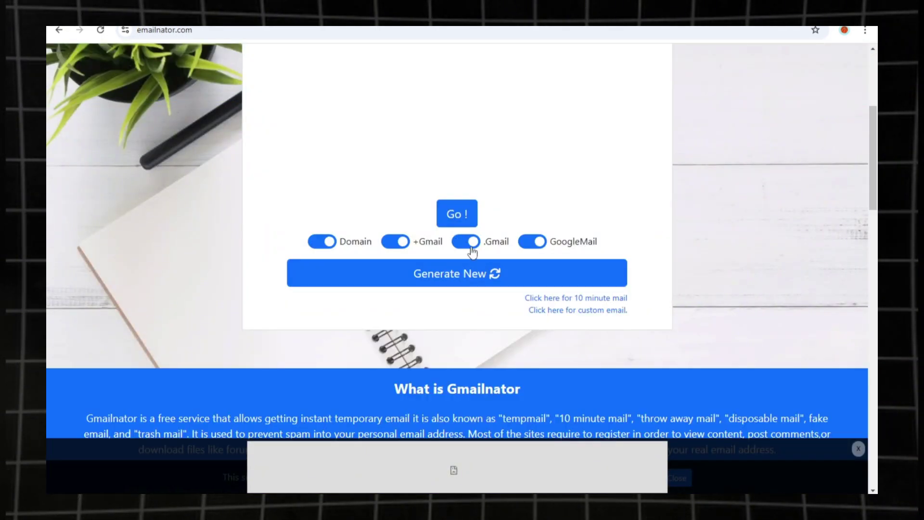
{"action": "left_click", "coordinate": [399, 242]}
{"action": "left_click", "coordinate": [321, 241]}
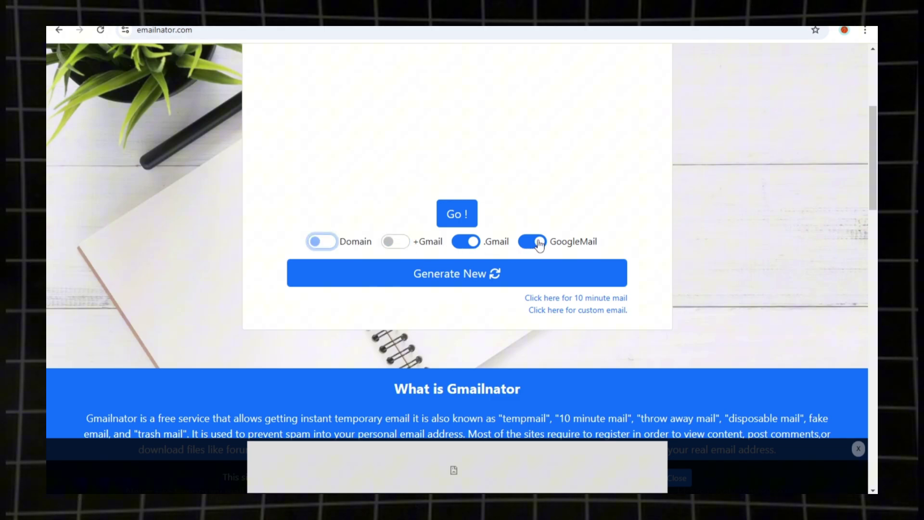
{"action": "left_click", "coordinate": [467, 283]}
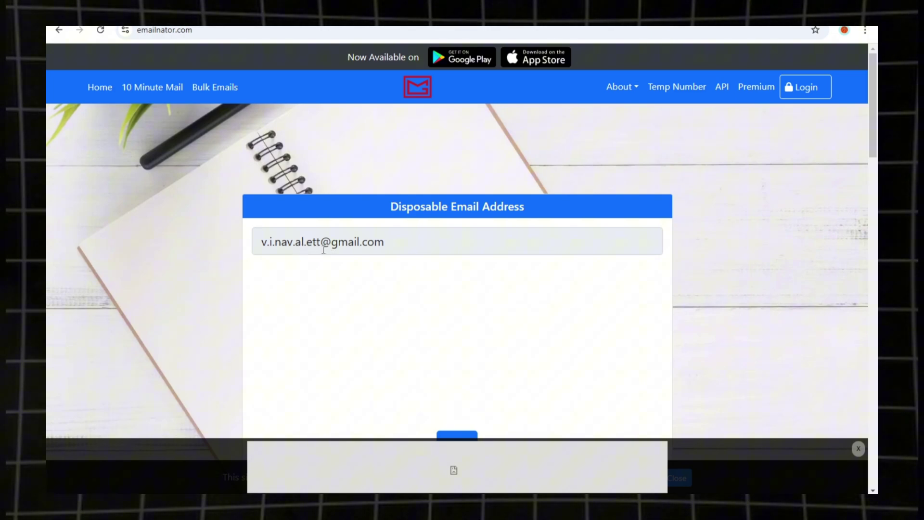
{"action": "scroll", "coordinate": [375, 250], "scroll_direction": "down", "scroll_amount": 5}
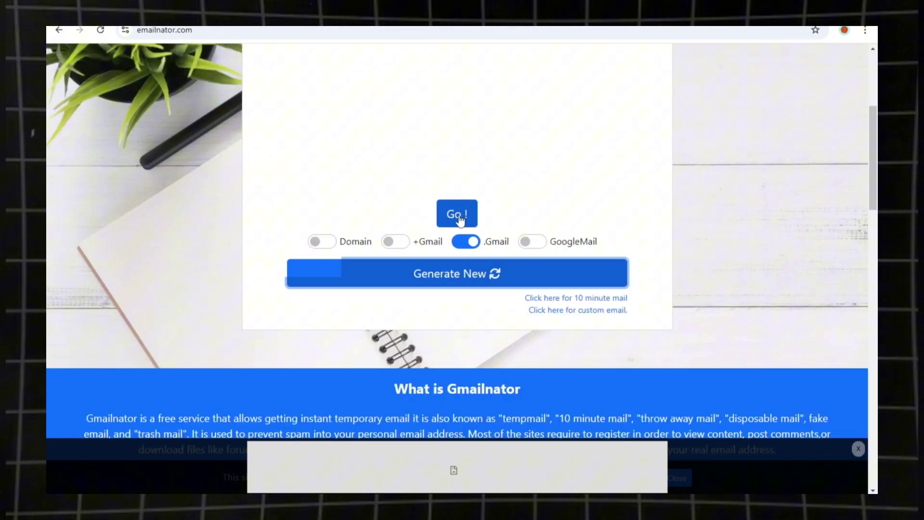
{"action": "left_click", "coordinate": [457, 214]}
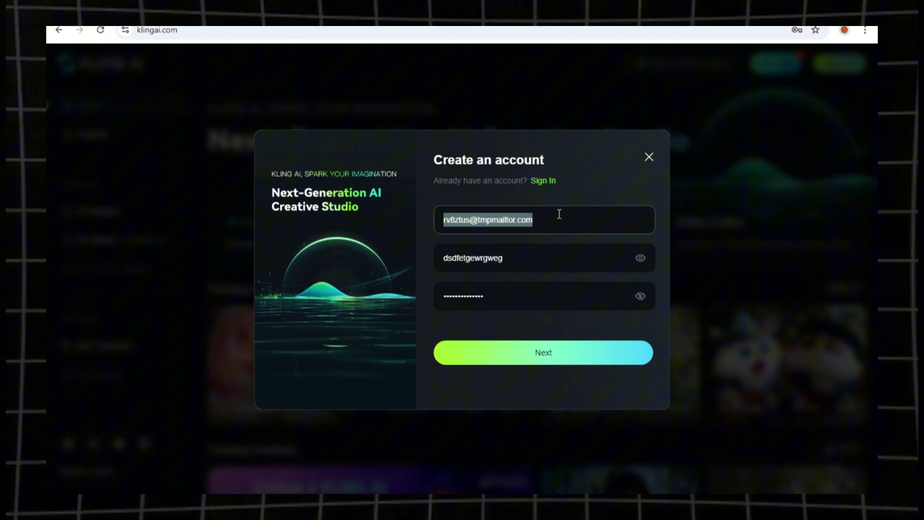
{"action": "left_click", "coordinate": [532, 353]}
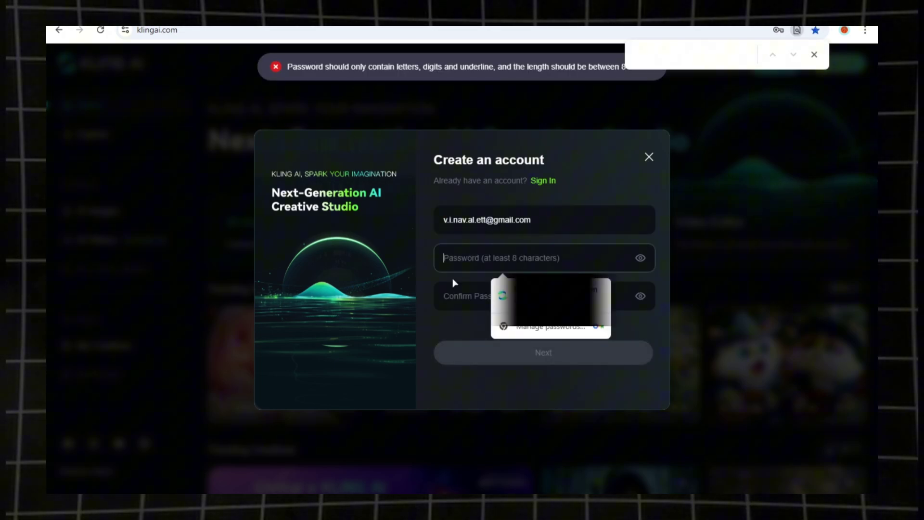
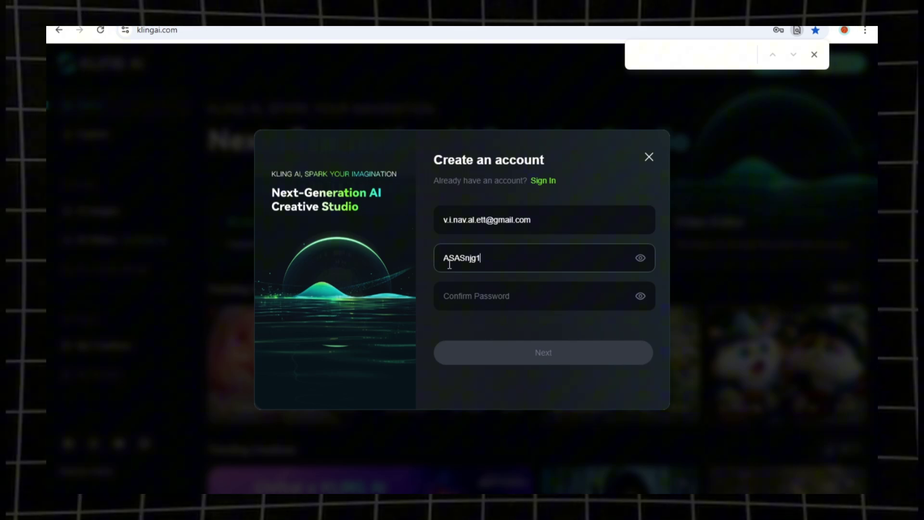
{"action": "left_click_drag", "start_coordinate": [490, 258], "coordinate": [437, 257]}
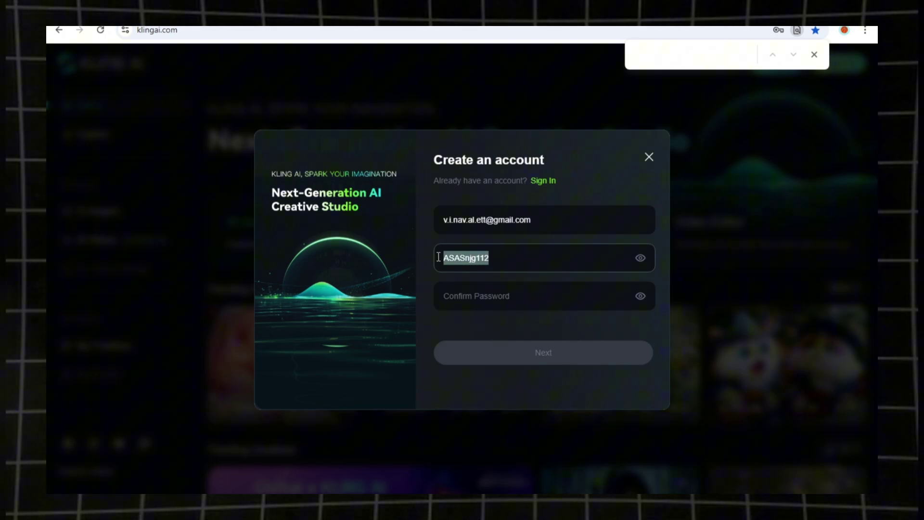
{"action": "key", "text": "ctrl+v"}
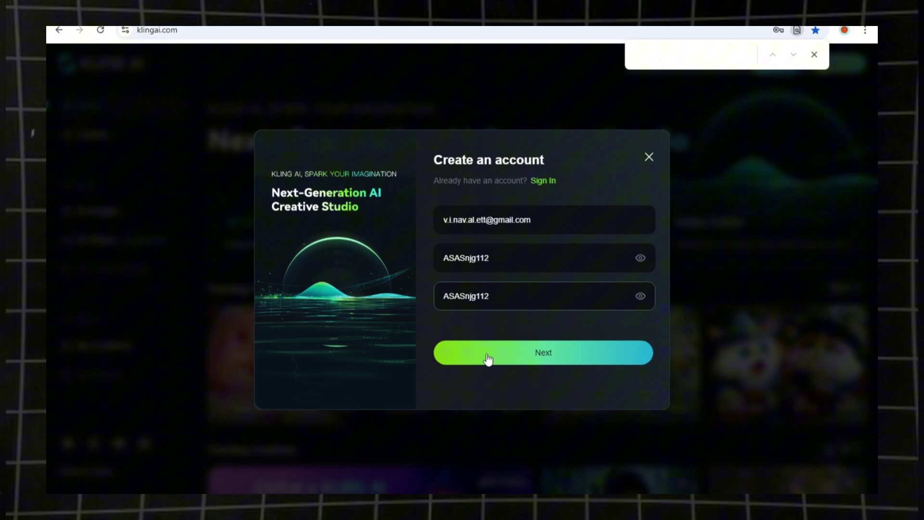
{"action": "key", "text": "Return"}
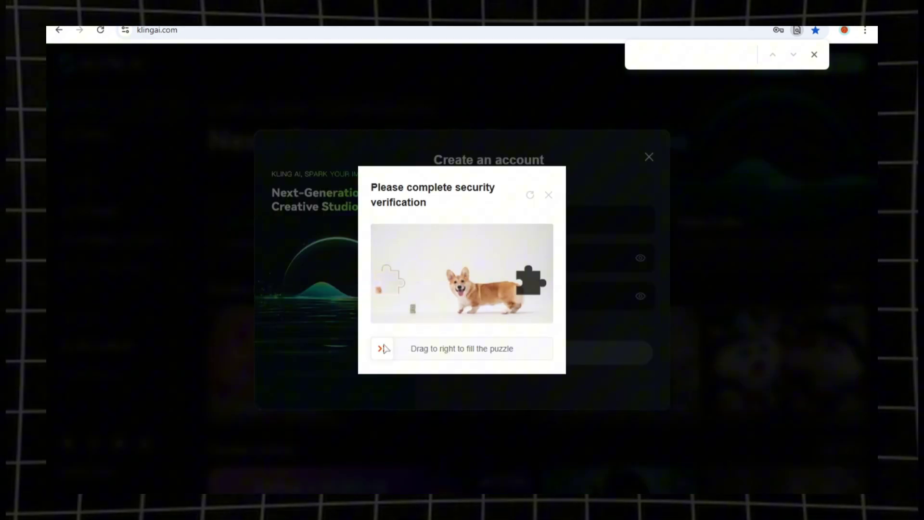
Step: Solve the slider puzzle and refresh the Emailnator inbox for the verification code
{"action": "left_click_drag", "start_coordinate": [383, 348], "coordinate": [525, 364]}
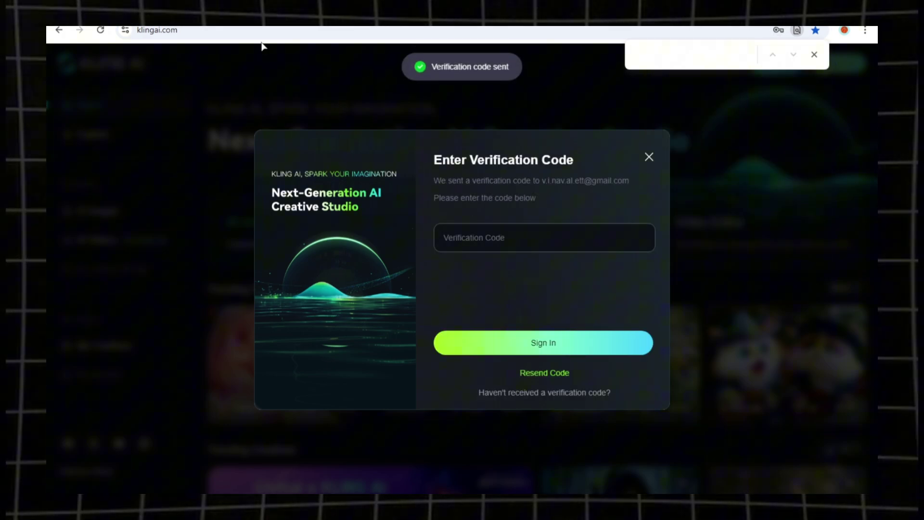
{"action": "key", "text": "ctrl+Tab"}
{"action": "left_click", "coordinate": [612, 130]}
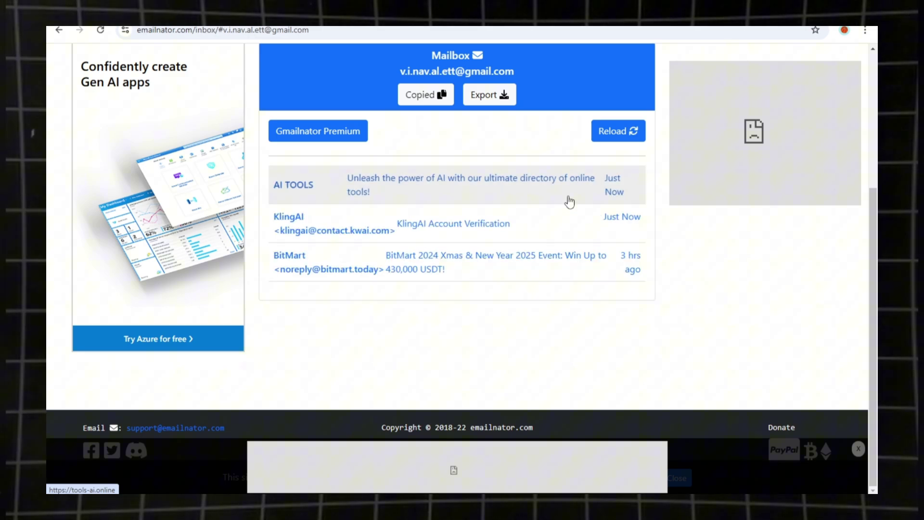
{"action": "left_click", "coordinate": [553, 229]}
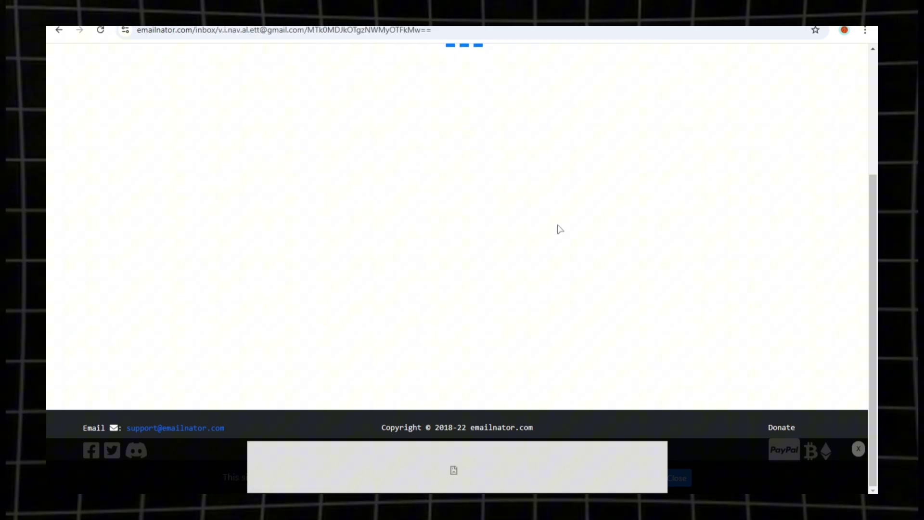
{"action": "double_click", "coordinate": [456, 229]}
{"action": "right_click", "coordinate": [455, 230]}
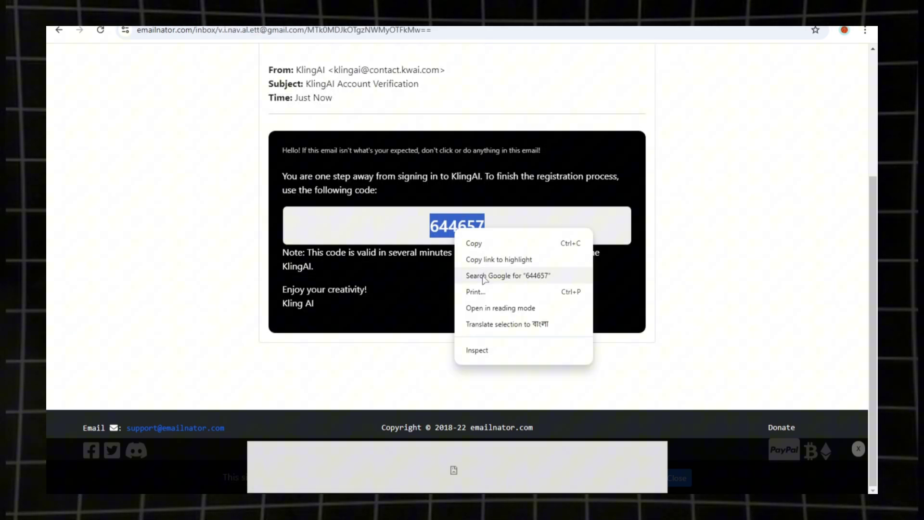
{"action": "left_click", "coordinate": [477, 244]}
{"action": "key", "text": "ctrl+Tab"}
{"action": "right_click", "coordinate": [488, 235]}
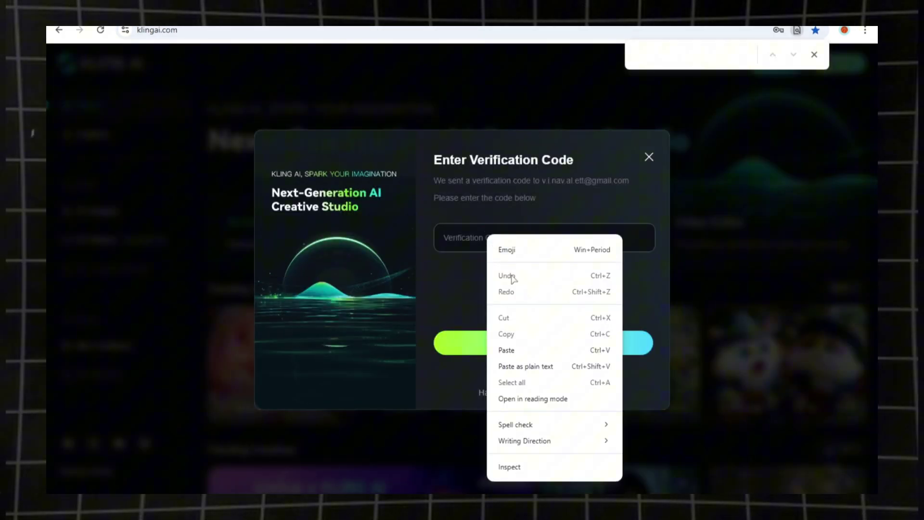
{"action": "left_click", "coordinate": [506, 350]}
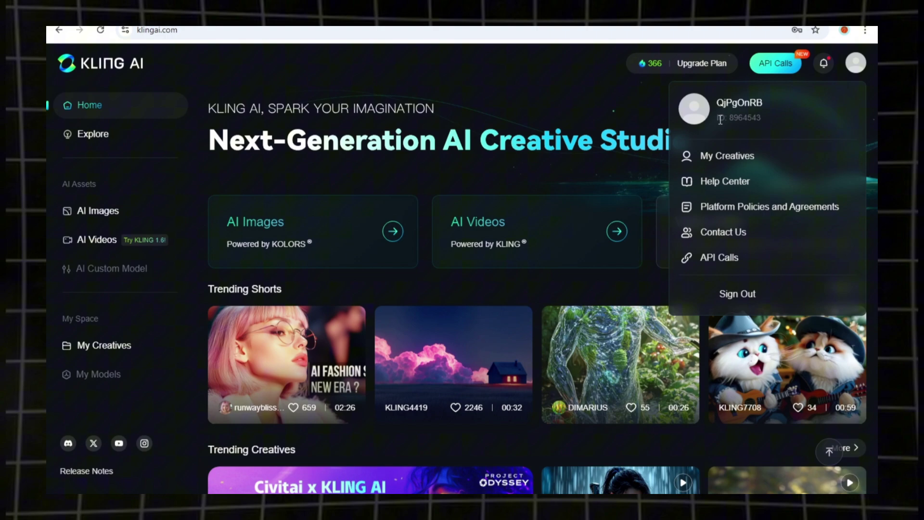
Step: Review the Itemized Bills credit list under My Creatives, then compute 66 × 5 = 330 in Calculator
{"action": "left_click", "coordinate": [792, 160]}
{"action": "left_click", "coordinate": [651, 63]}
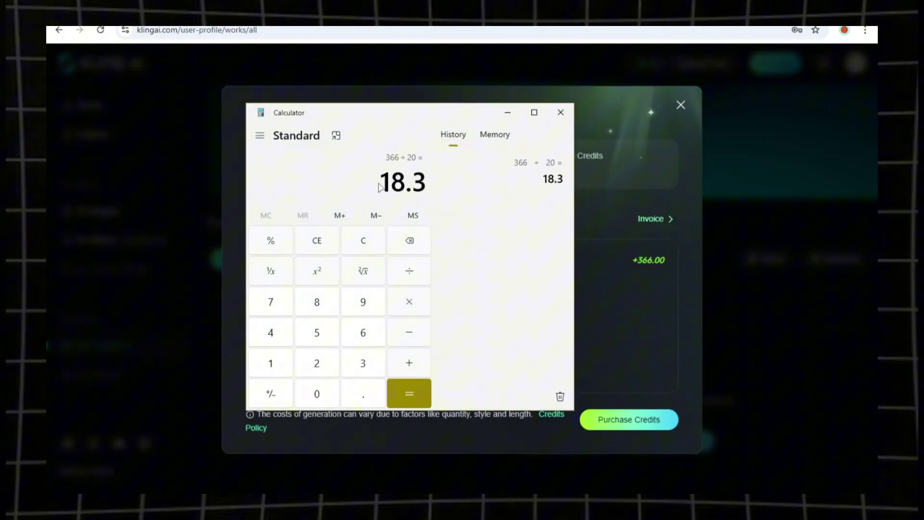
{"action": "left_click", "coordinate": [561, 112]}
{"action": "scroll", "coordinate": [585, 340], "scroll_direction": "down", "scroll_amount": 5}
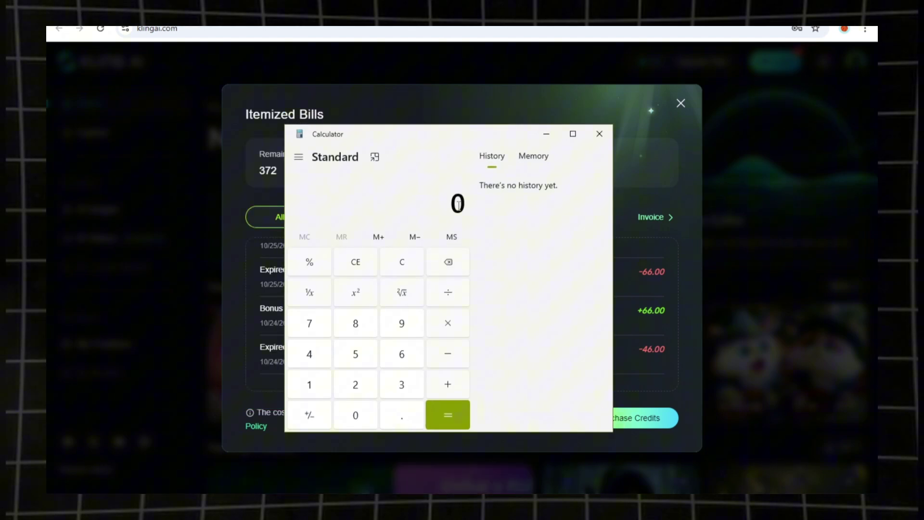
{"action": "type", "text": "*5"}
{"action": "key", "text": "Return"}
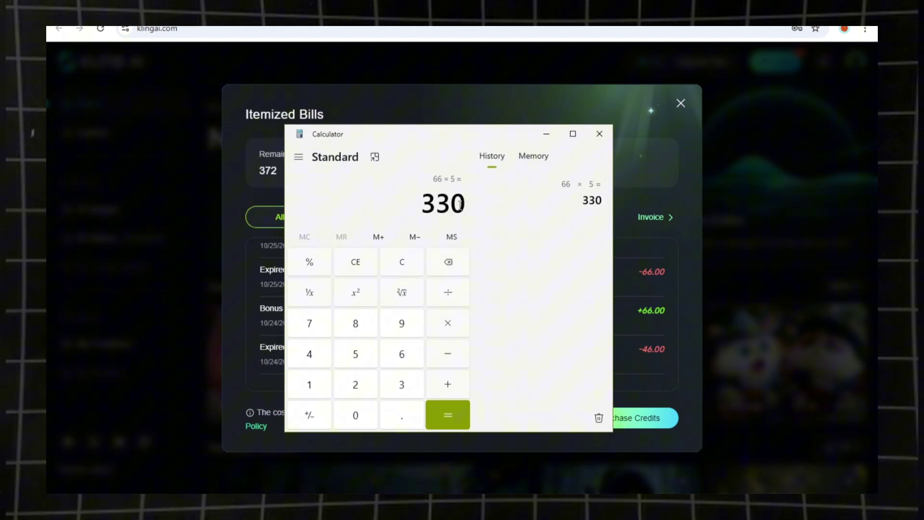